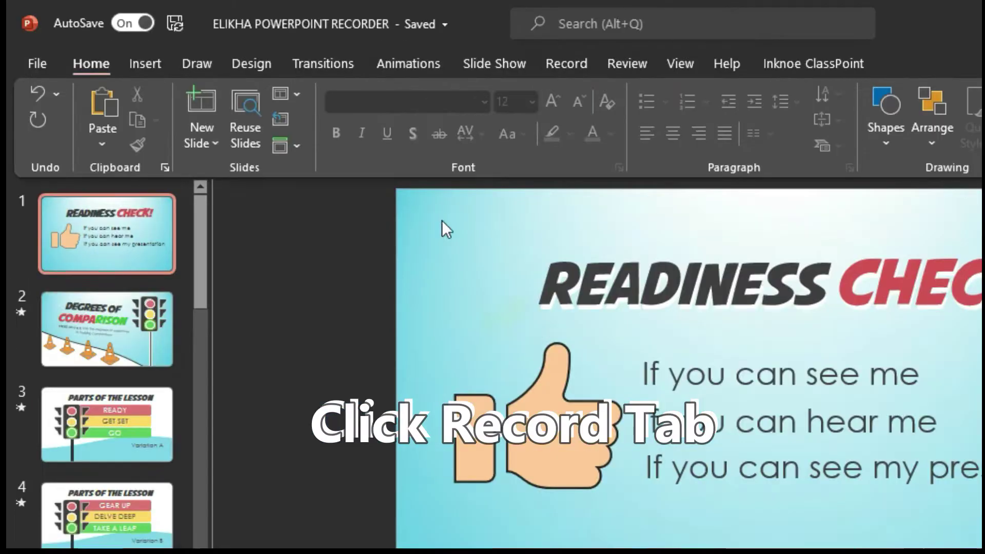
Open the Record tab's Record drop-down showing From Current Slide and From Beginning.
click(574, 68)
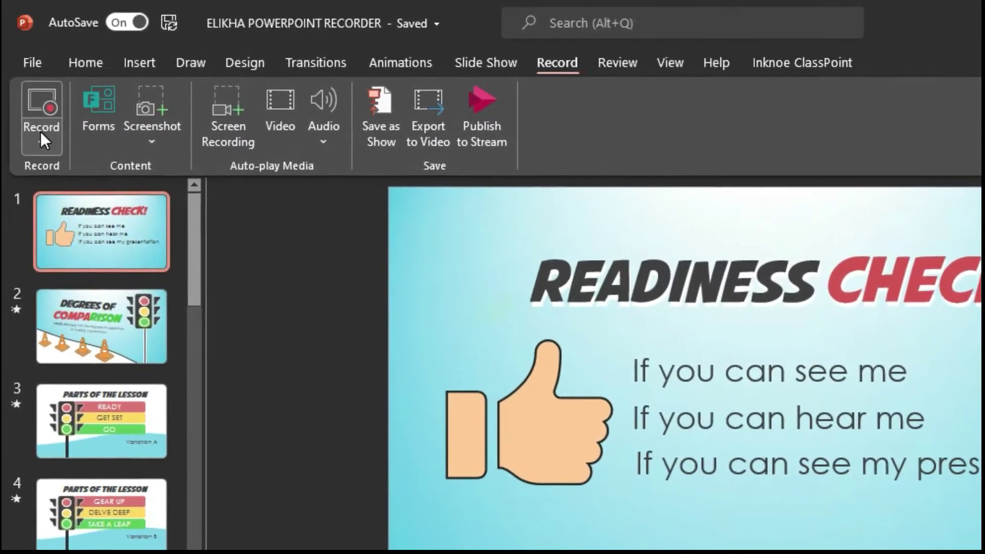
click(43, 136)
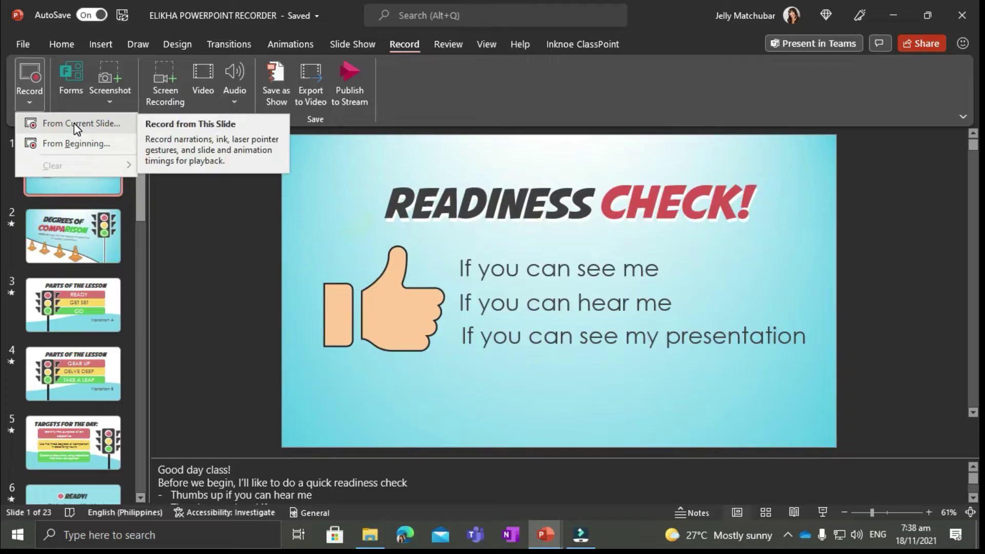
Start recording from slide 1 and confirm the Logitech headset microphone and Full HD 1080P camera.
click(75, 124)
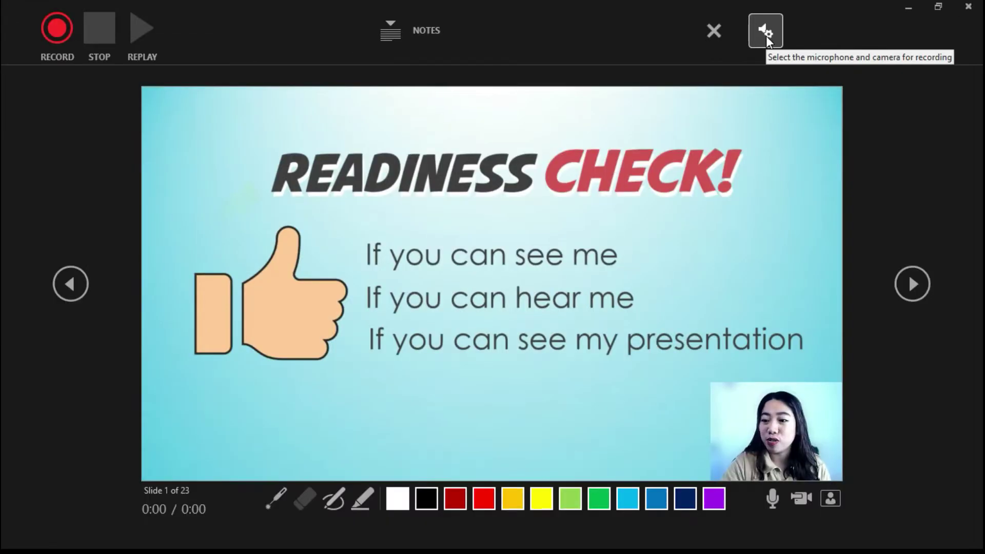
click(768, 31)
mouse_move(890, 90)
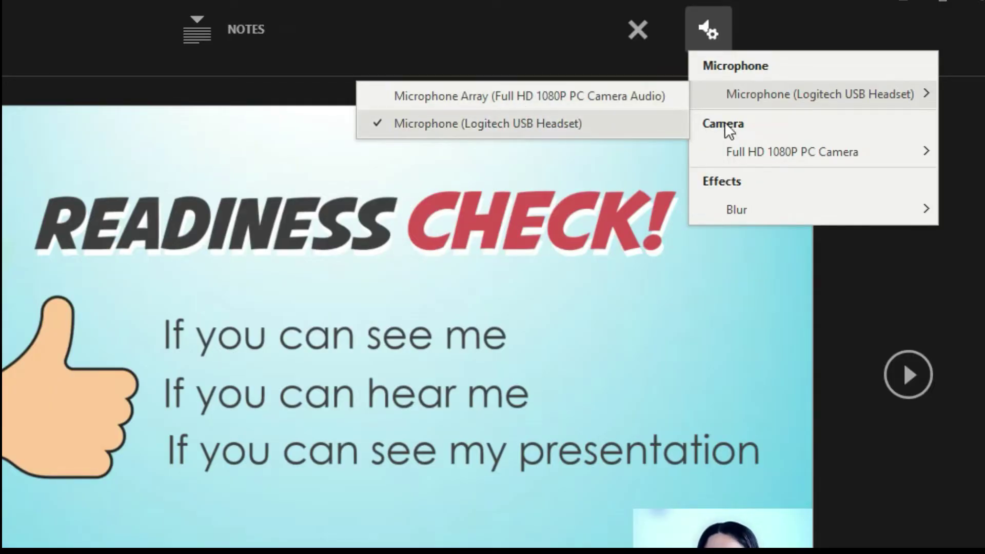
mouse_move(902, 151)
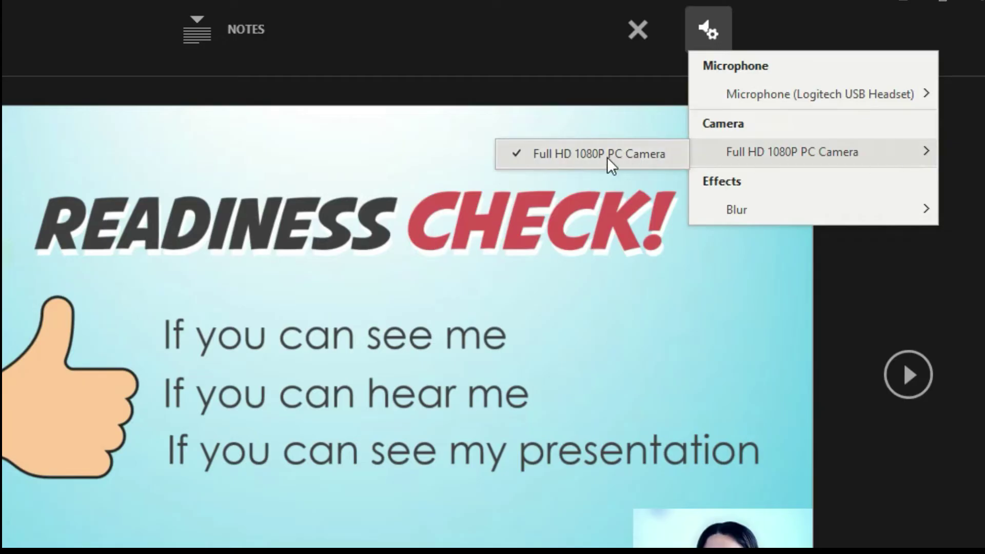
mouse_move(793, 211)
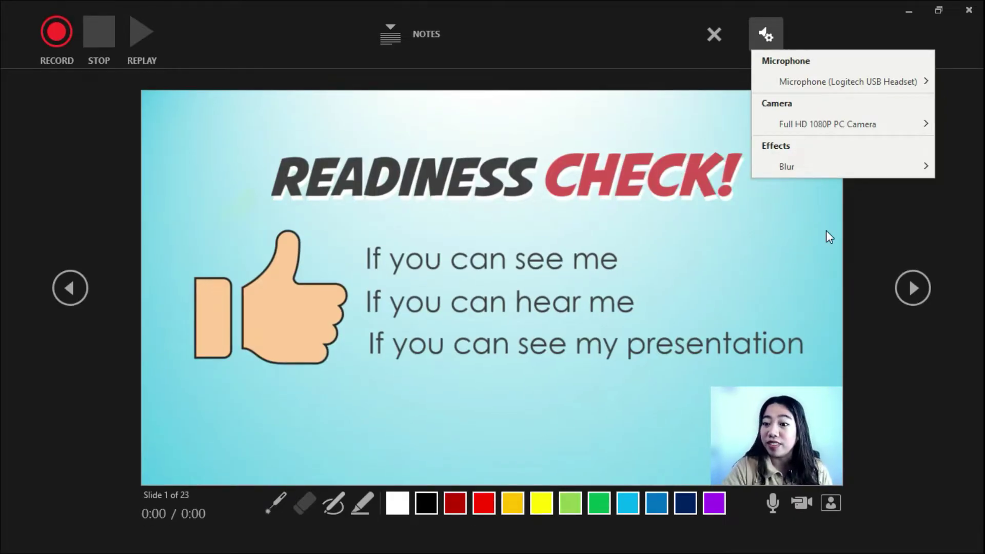
Close the settings menu, leaving slide 1's recording view with the webcam preview at 0:00.
click(826, 231)
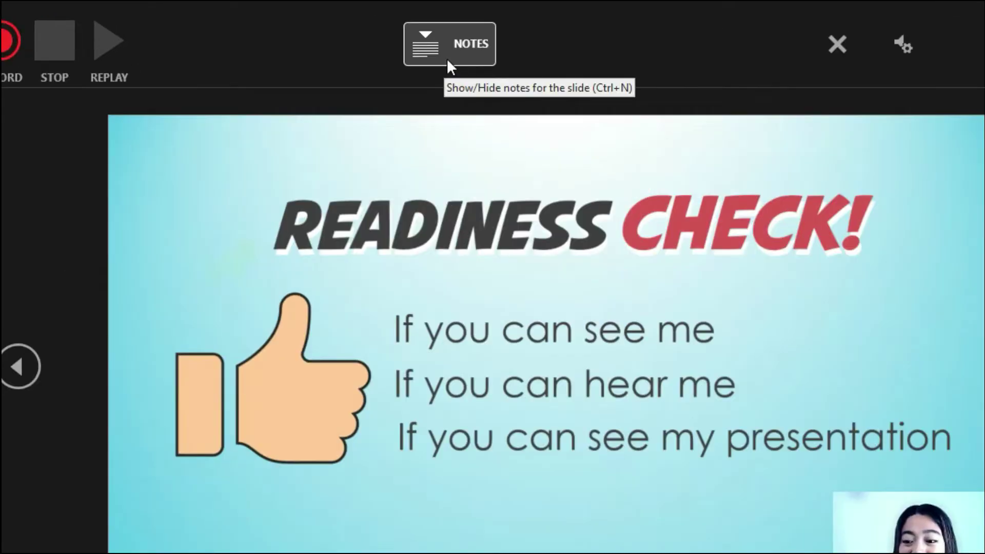
Show slide 1's speaker notes, enlarge the text three steps, then shrink it two.
click(407, 47)
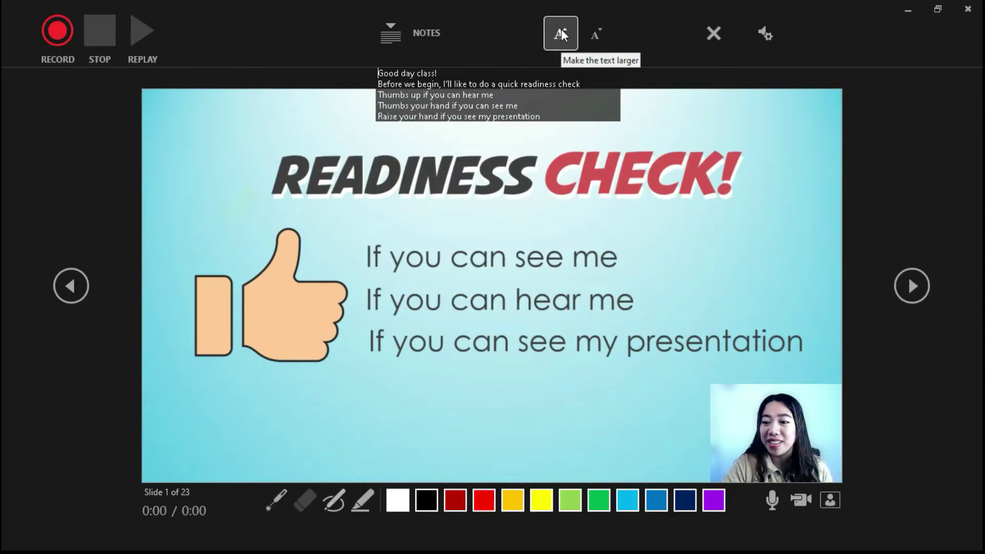
click(562, 34)
click(561, 34)
click(561, 34)
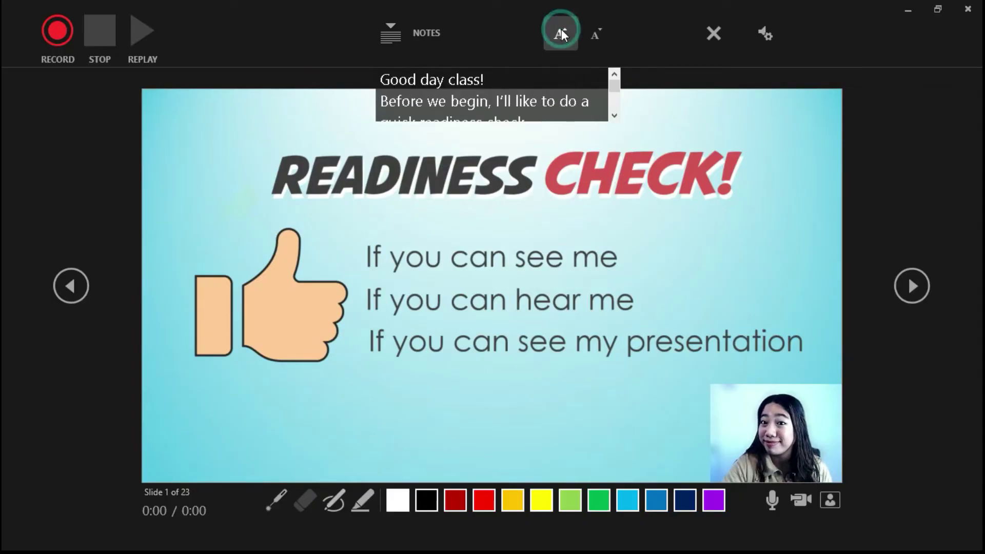
click(598, 42)
click(597, 42)
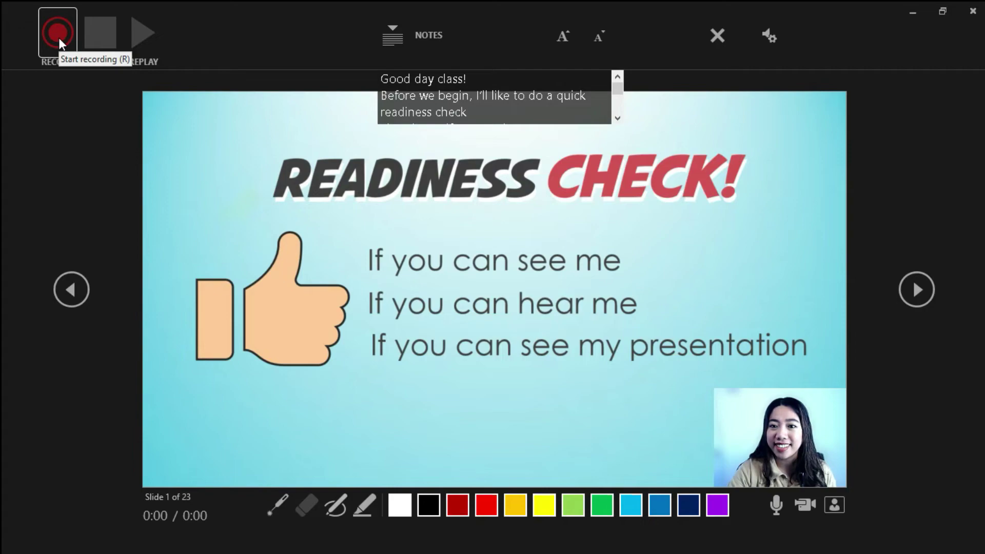
Record narration for slide 1 while scrolling the notes, then advance to slide 2.
click(58, 37)
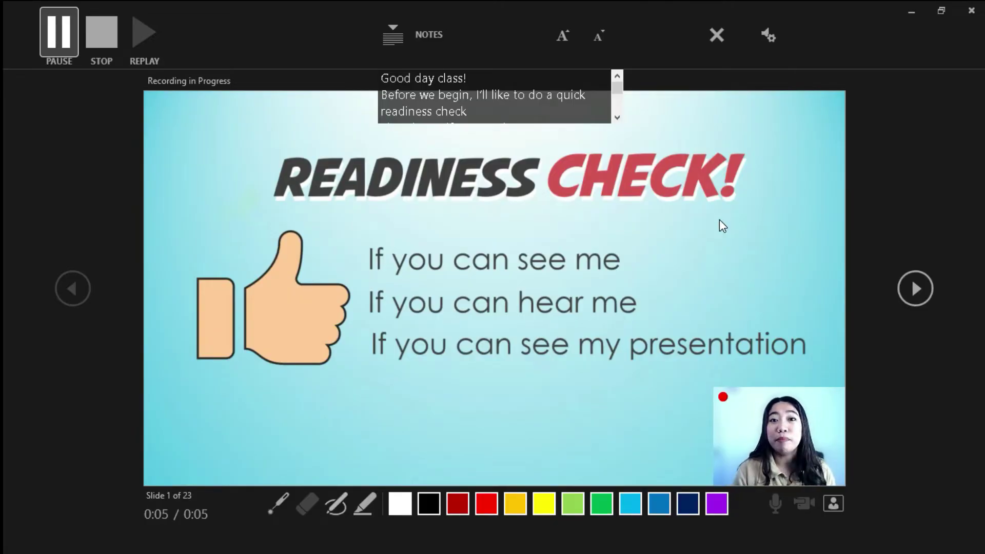
scroll(565, 100, down, 2)
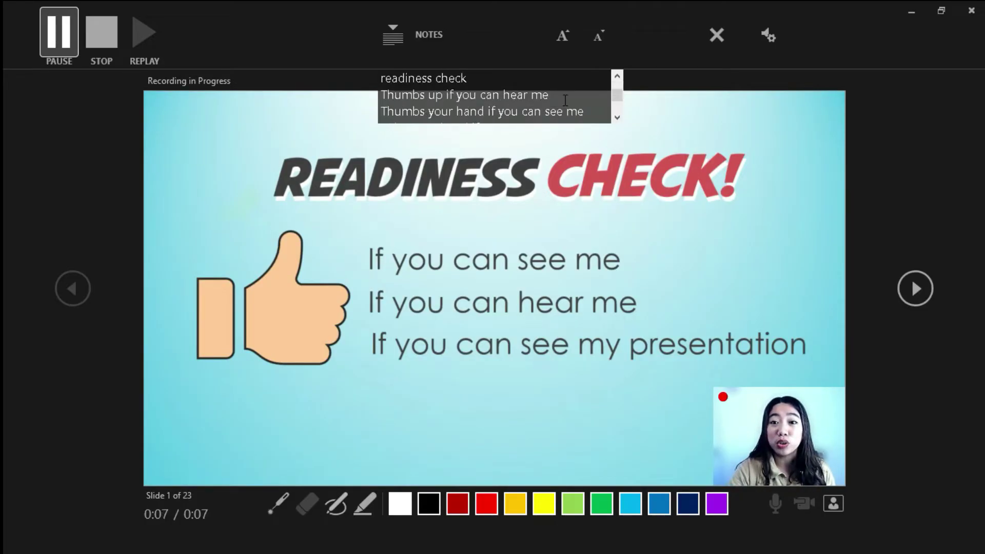
scroll(566, 101, up, 1)
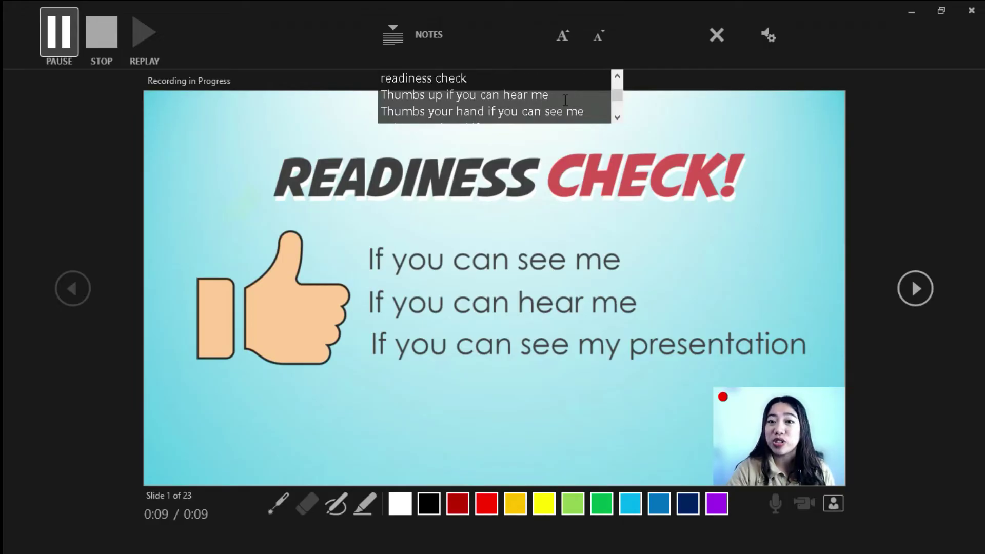
scroll(566, 101, down, 1)
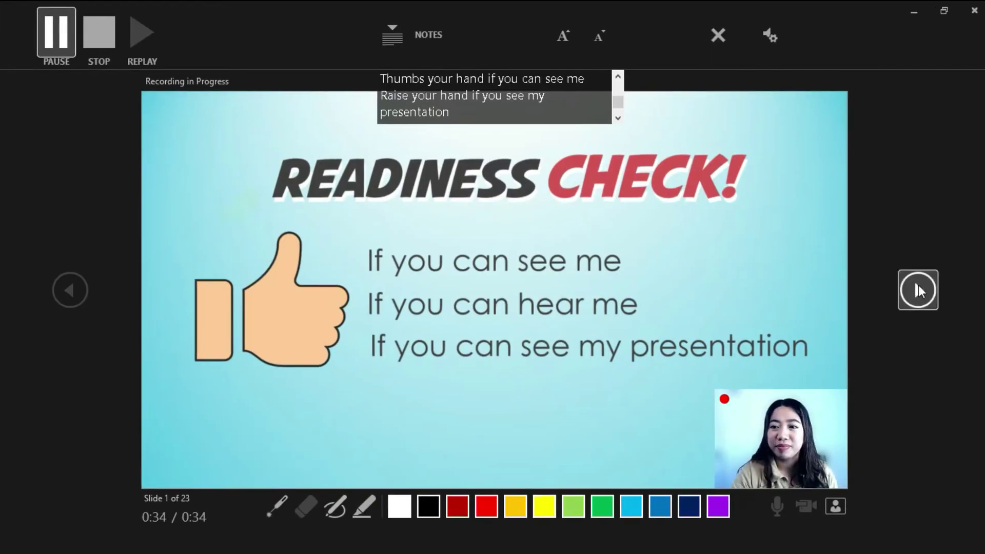
click(917, 287)
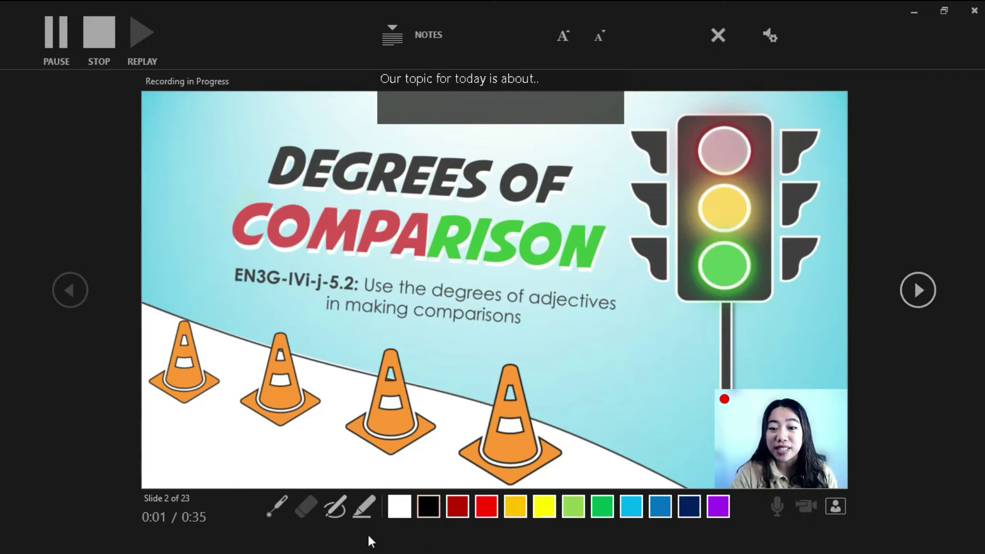
Switch to ink, move to Parts of the Lesson, and reveal the READY, GET SET, GO banners.
click(277, 506)
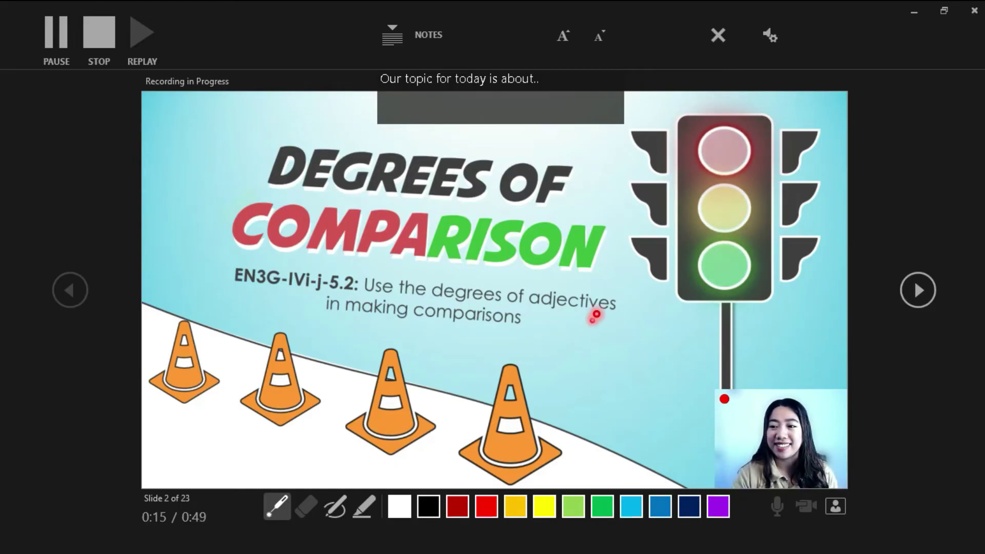
click(918, 289)
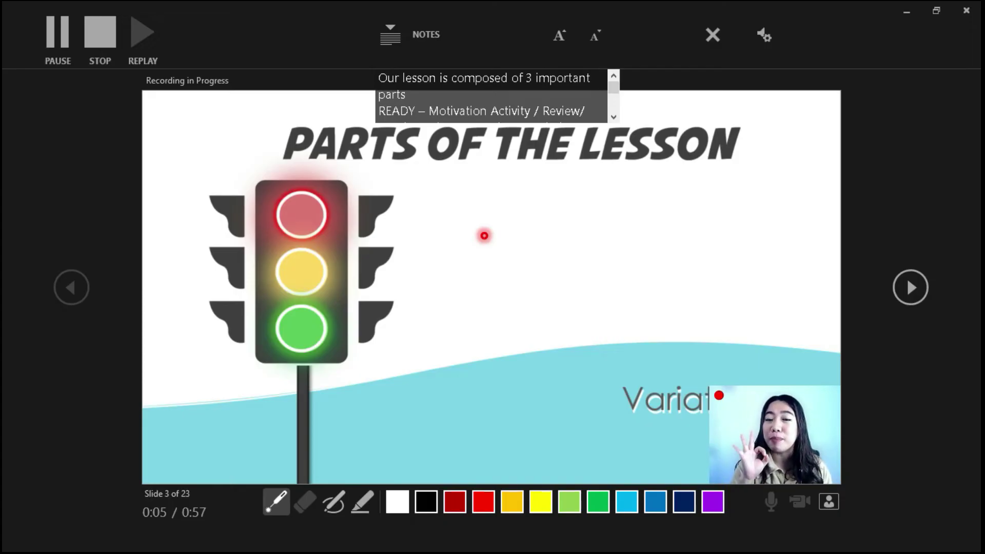
key(Right)
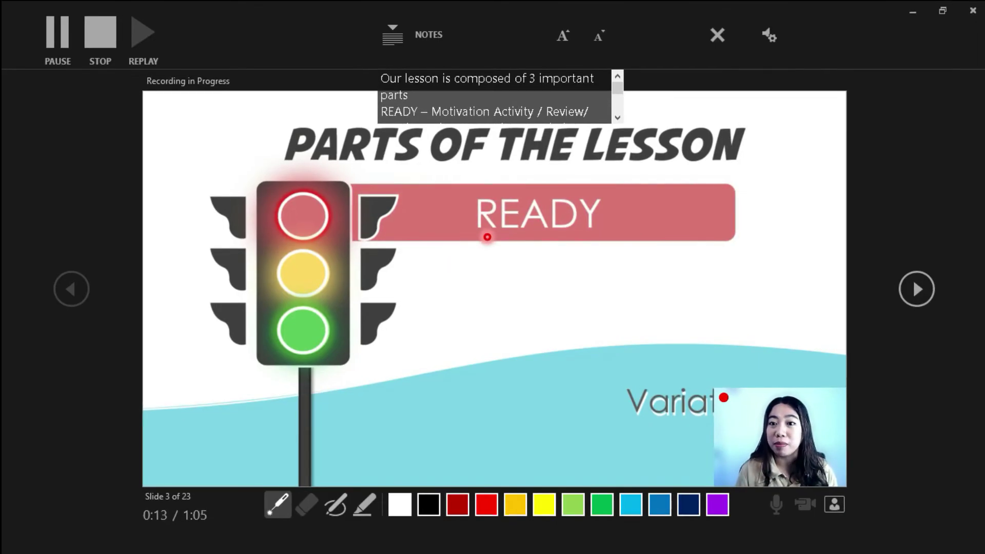
key(Right)
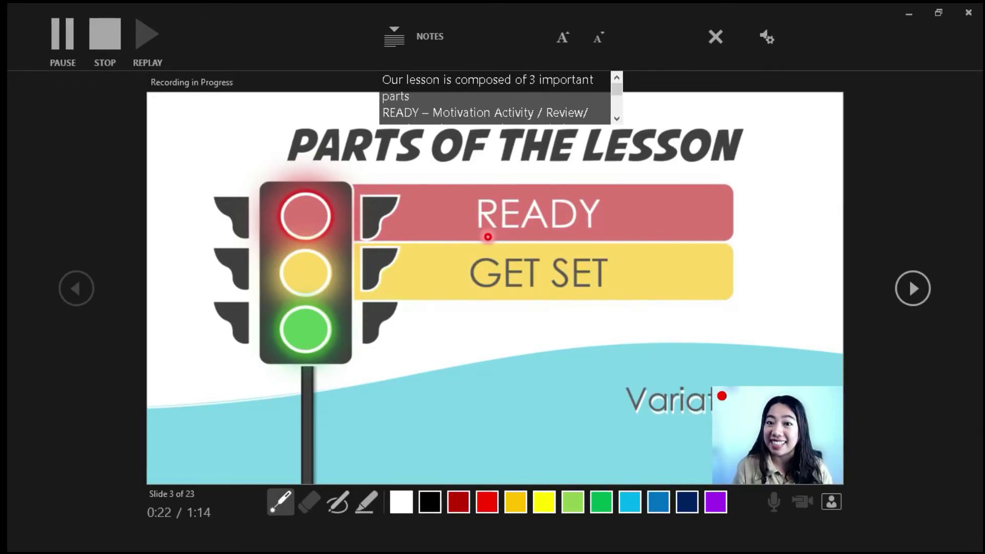
key(Right)
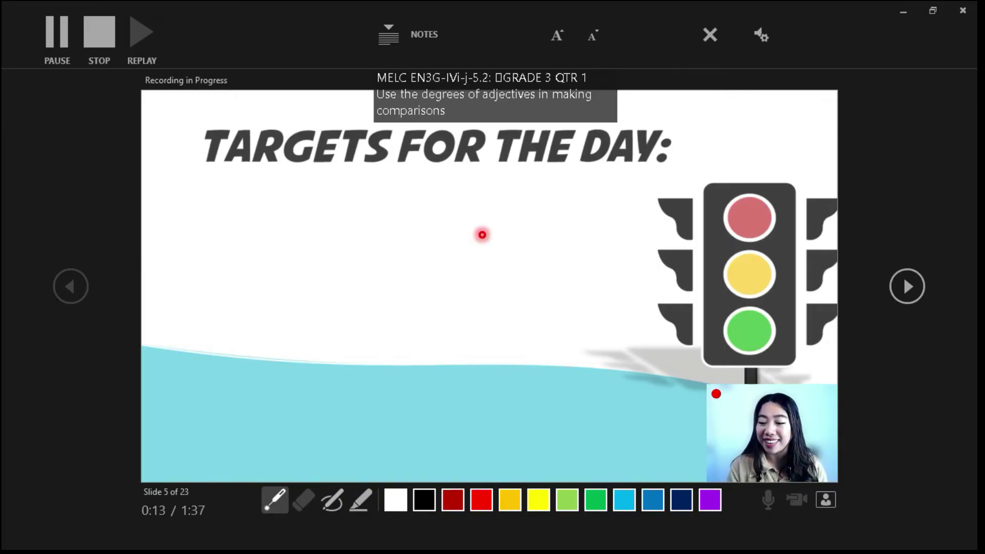
Reveal the three Targets for the Day, including degrees of comparison and the diary entry.
click(483, 235)
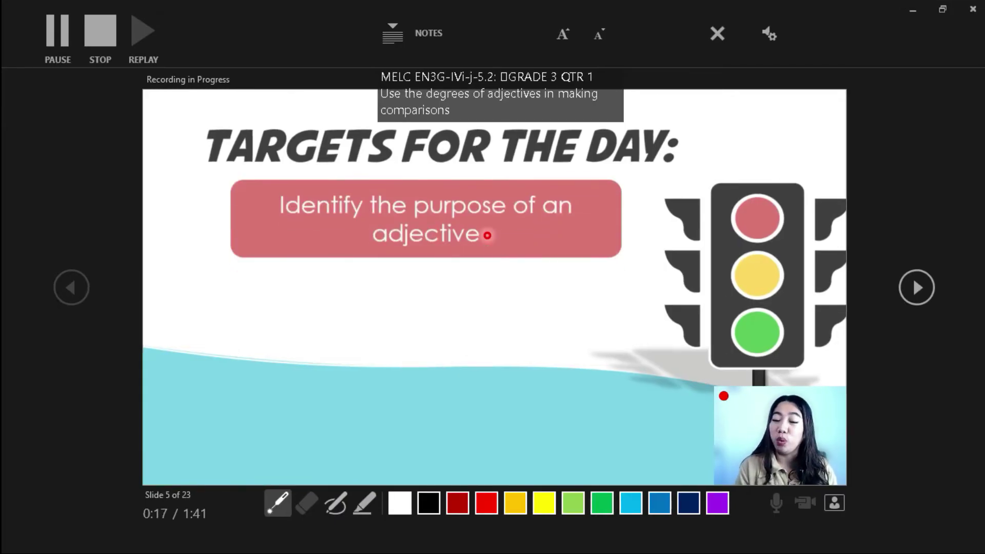
click(483, 235)
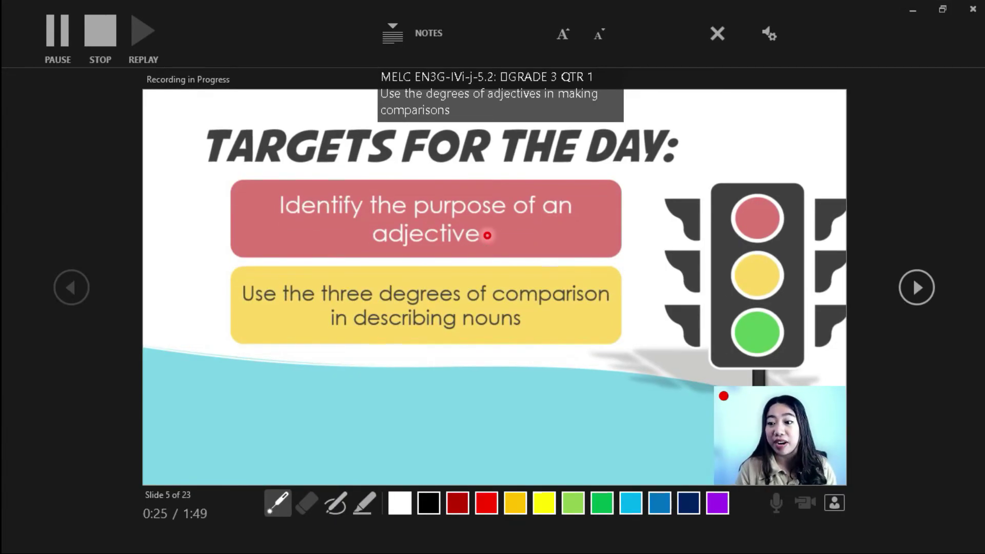
click(487, 235)
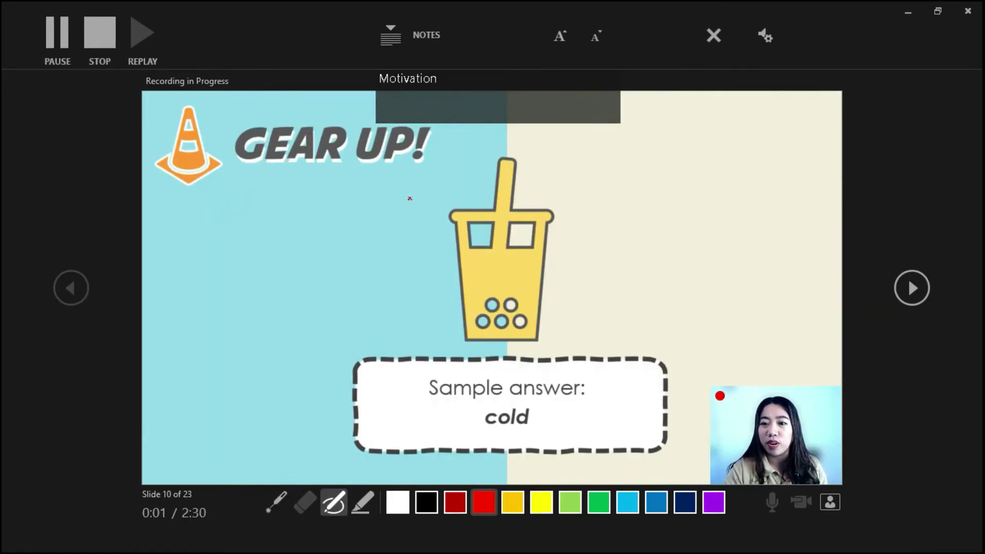
Circle the bubble-tea cup in red ink on slide 10, then pause recording on slide 15.
mouse_move(410, 198)
mouse_down()
mouse_move(418, 342)
mouse_move(566, 177)
mouse_move(419, 175)
mouse_up()
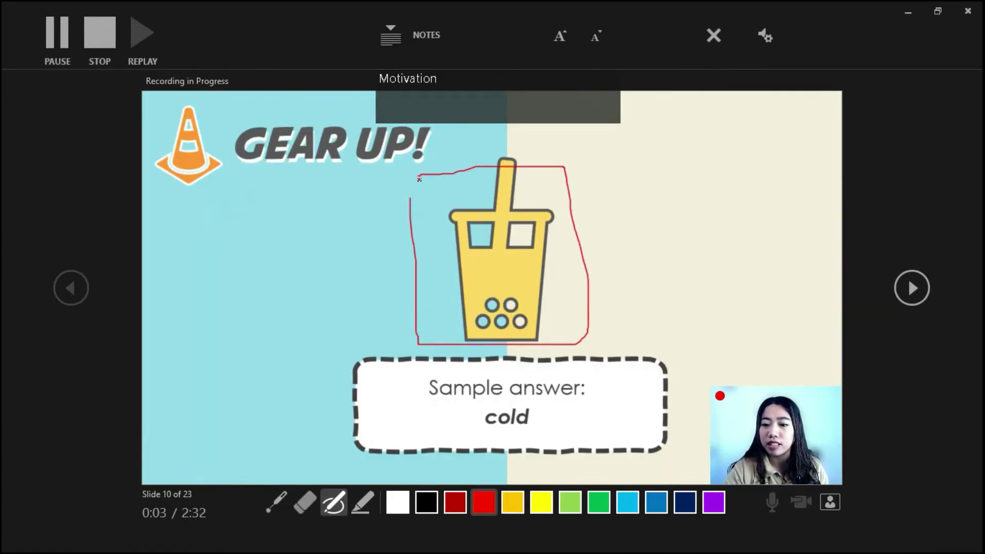
mouse_move(571, 431)
mouse_down()
mouse_move(588, 453)
mouse_move(662, 320)
mouse_up()
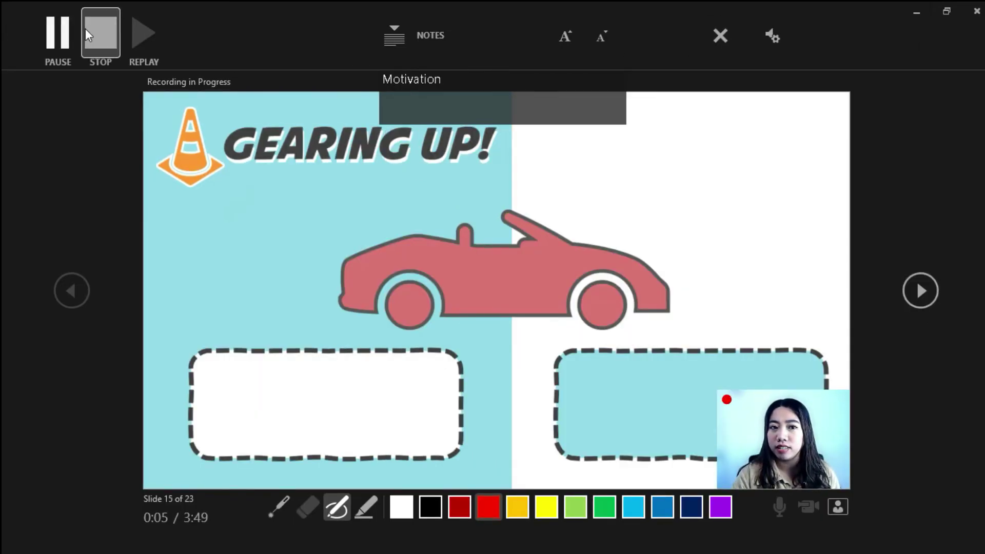
click(58, 33)
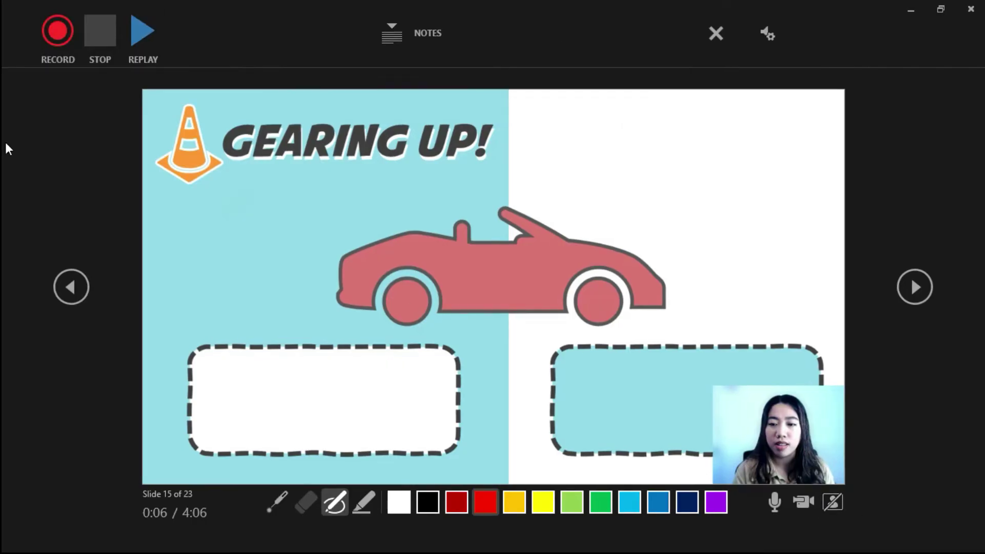
Replay the recording, then review slides 2 through 6 in Normal view.
click(138, 35)
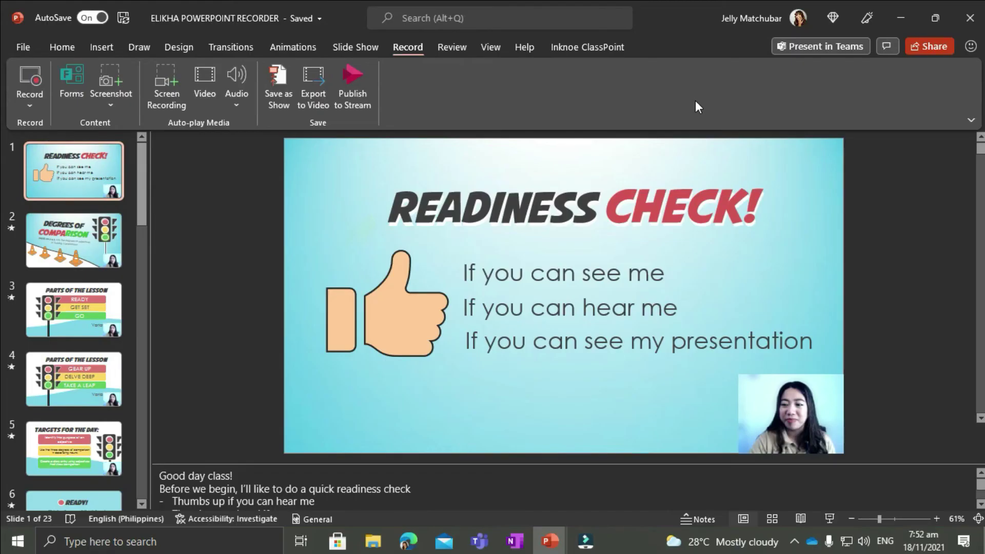
mouse_move(754, 423)
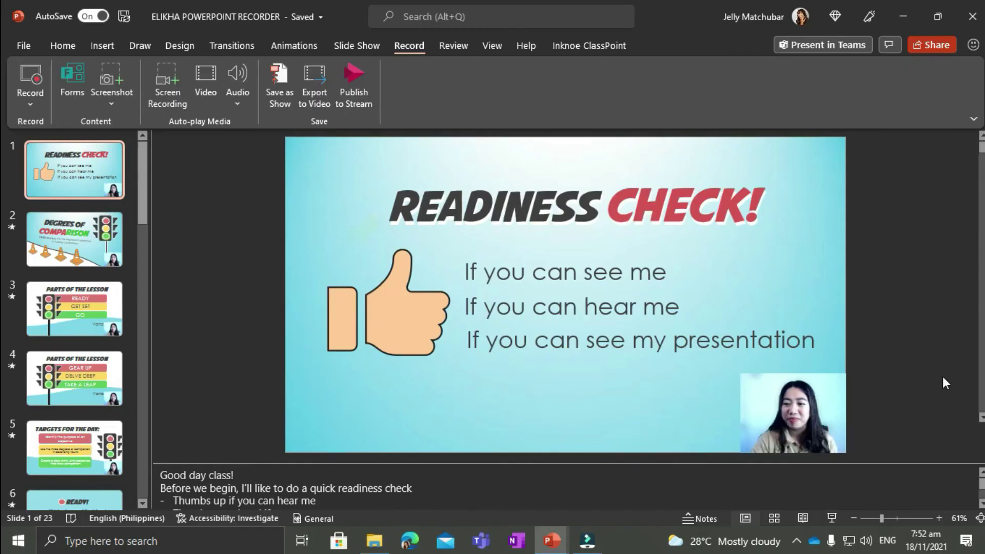
click(76, 240)
click(71, 298)
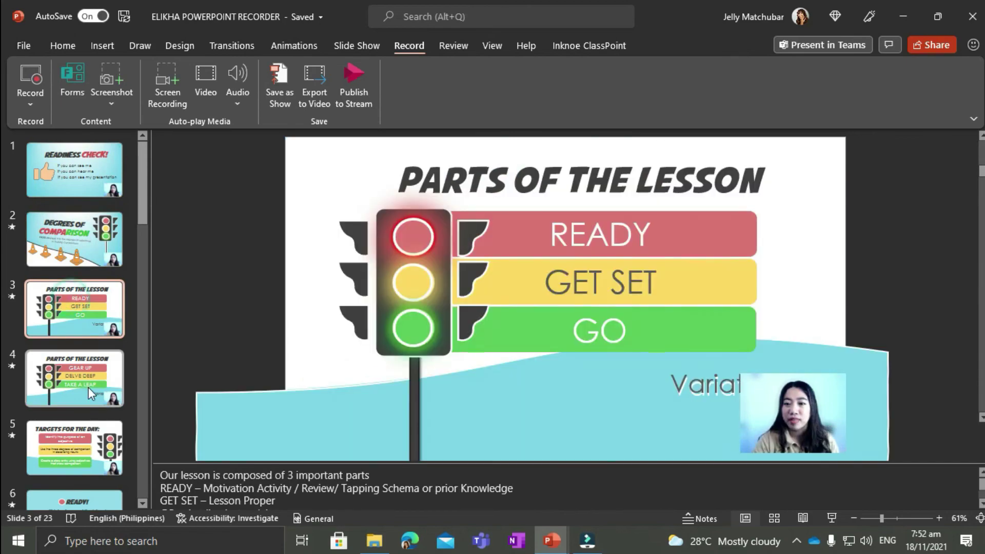
click(89, 390)
click(68, 449)
scroll(82, 431, down, 2)
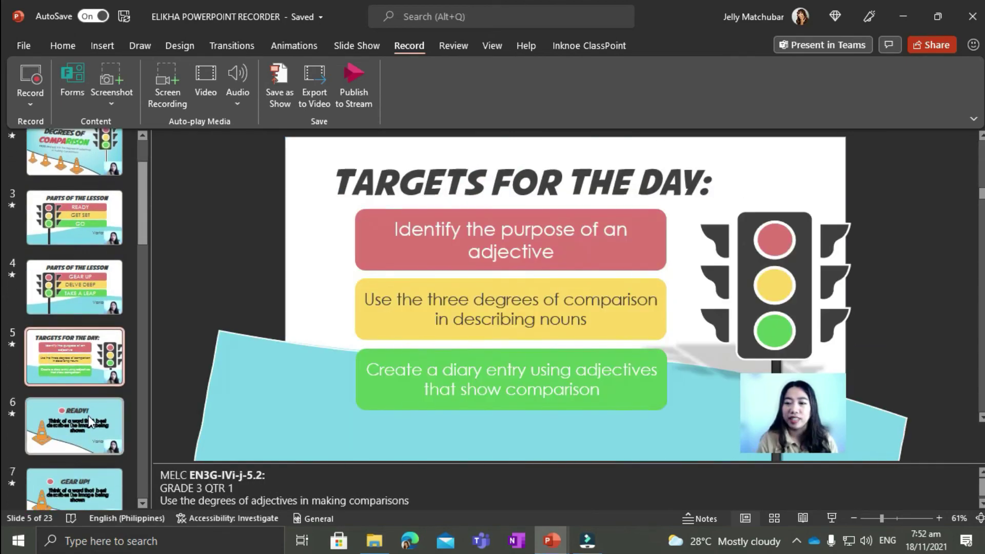
click(89, 416)
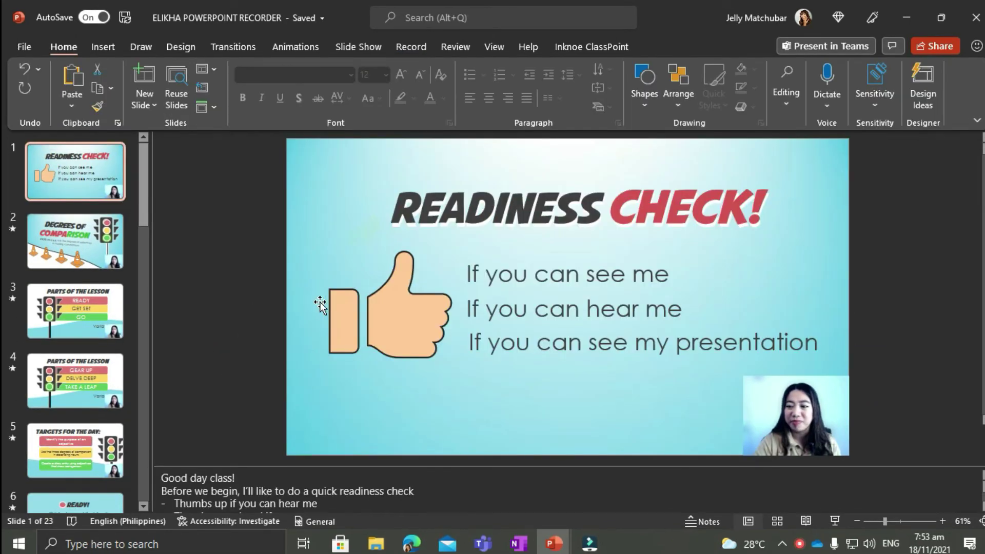
Save a copy of the deck as MPEG-4 Video (*.mp4) in the ESLM folder.
click(21, 48)
click(72, 288)
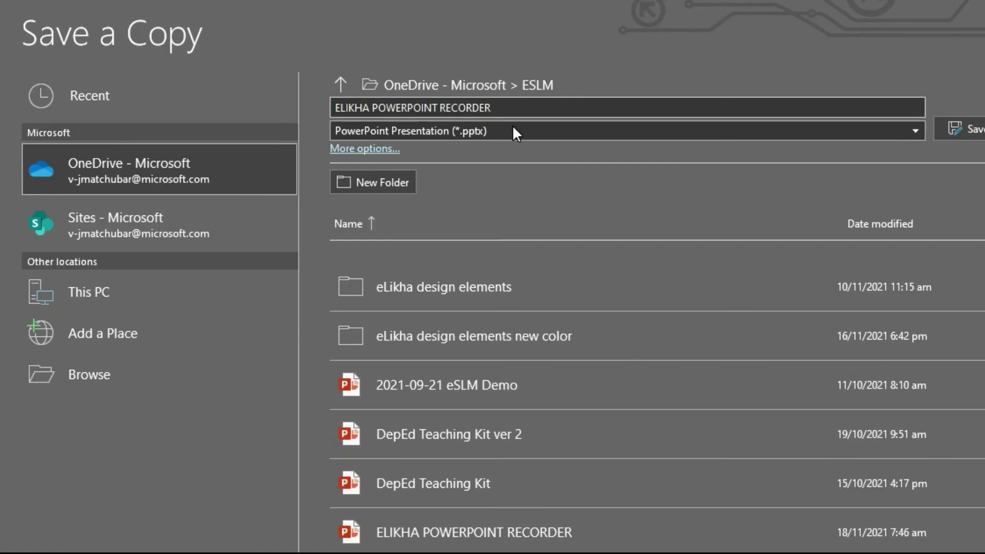
click(514, 131)
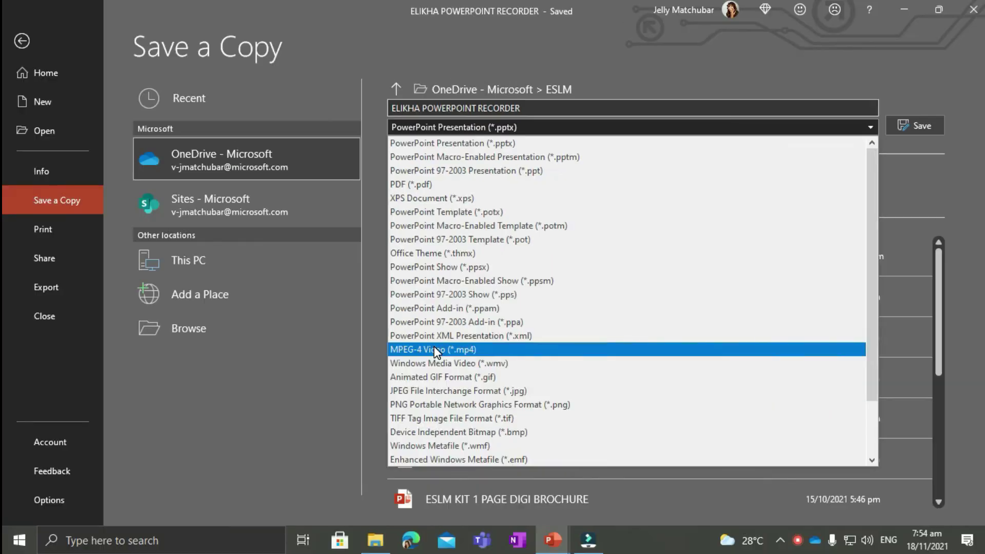
click(386, 400)
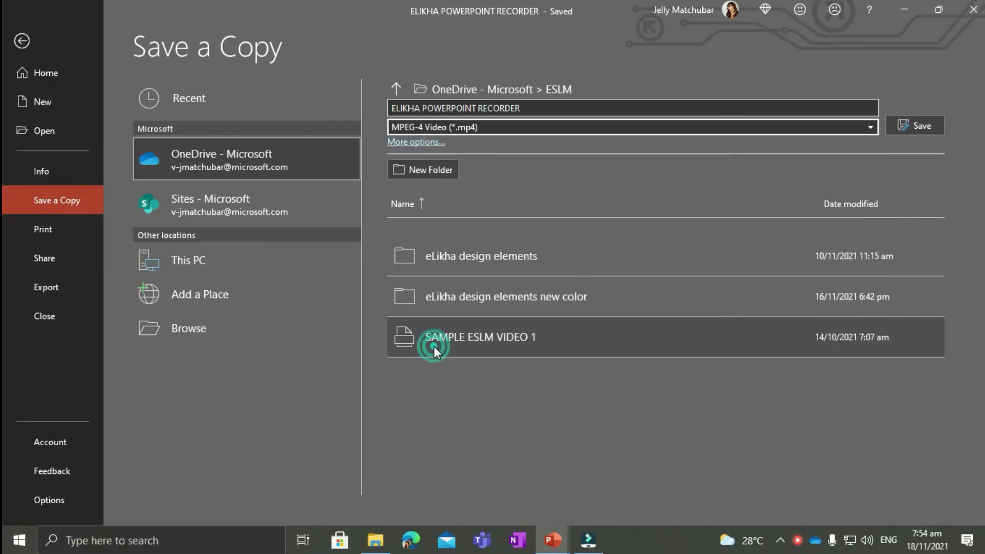
click(922, 128)
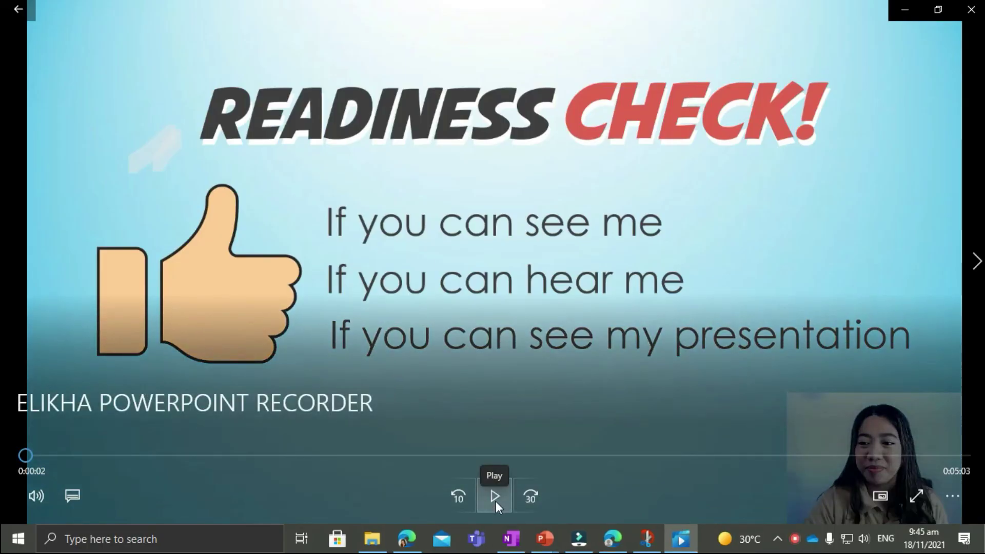
Play the exported MP4 video, then resume playback from a later point on the timeline.
click(496, 502)
mouse_move(496, 501)
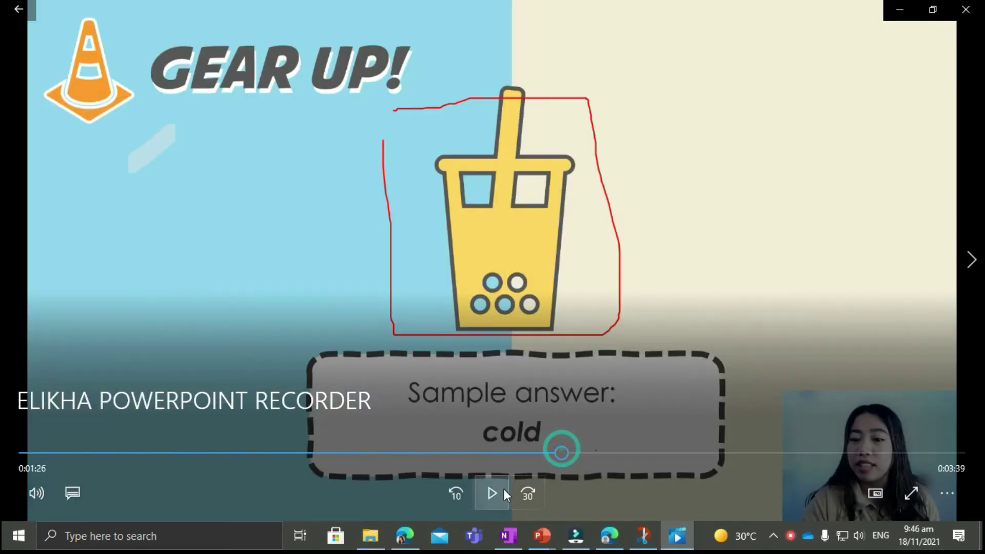
click(502, 494)
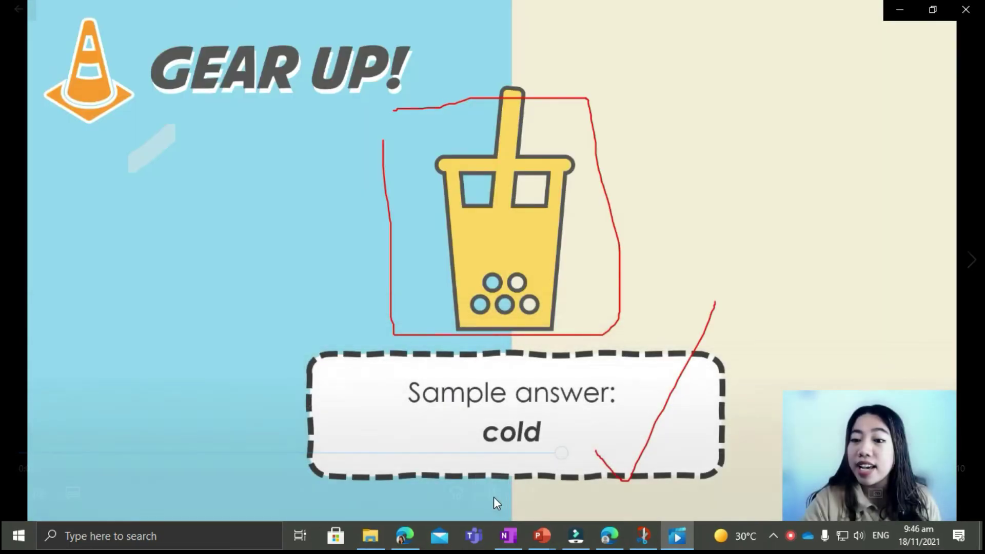